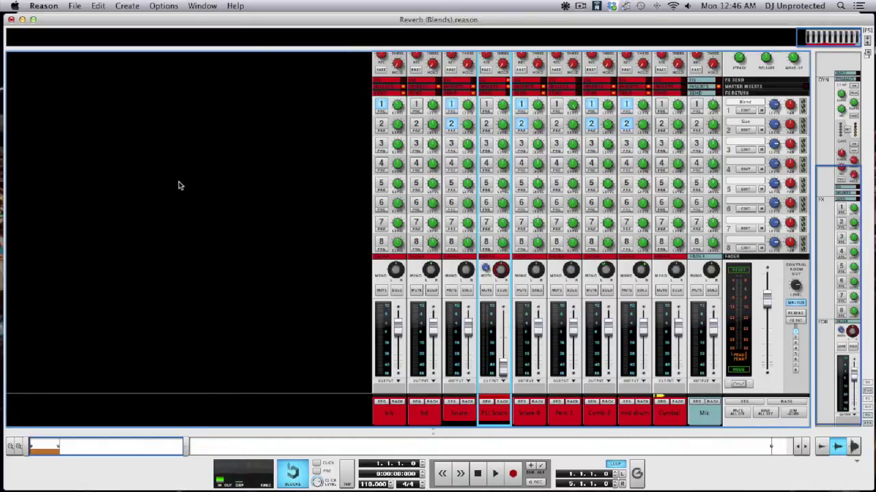
Play the drum mix, toggling the FX2 Size reverb return mute to compare, then stop
key("space")
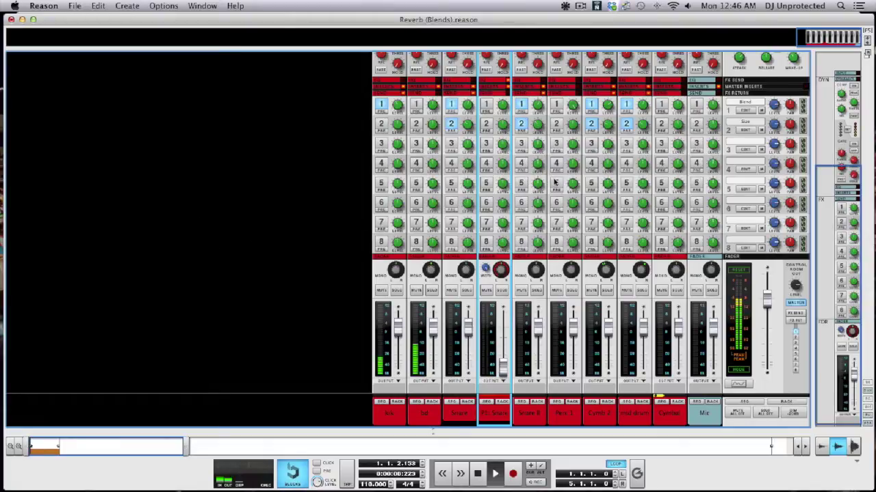
mouse_move(648, 186)
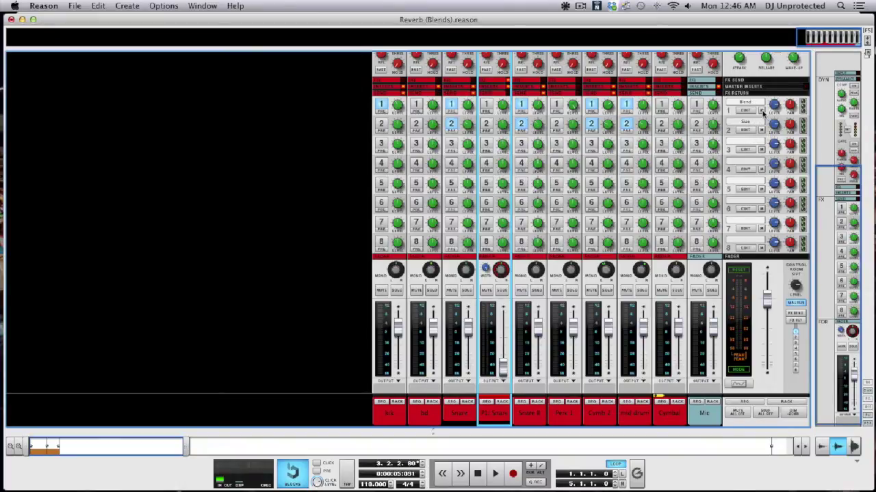
left_click(762, 113)
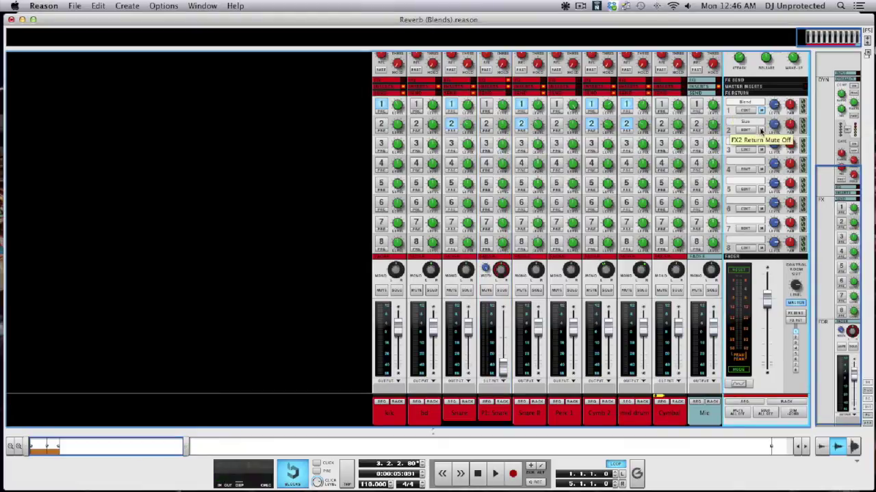
key("space")
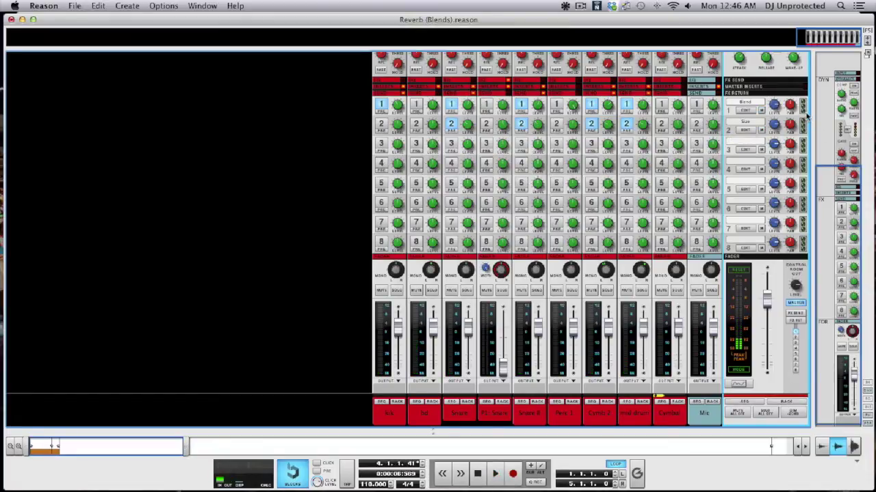
key("space")
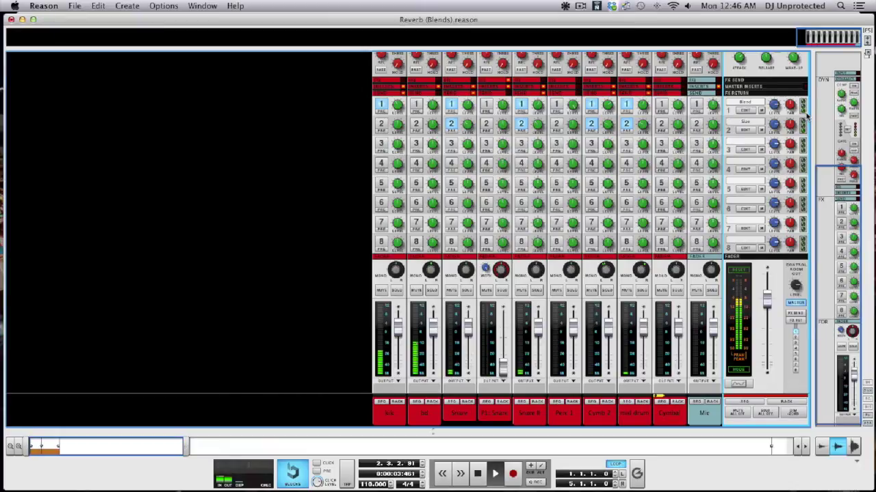
key("space")
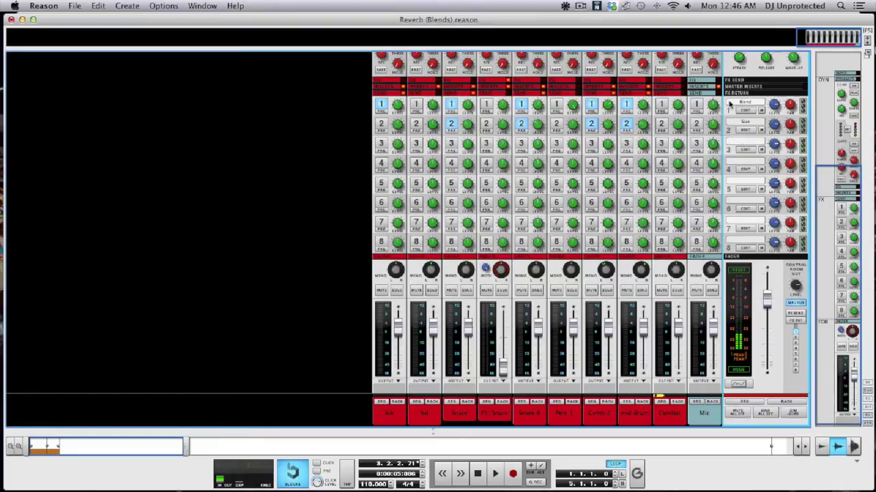
Mute the FX2 Size reverb return and play the drums through only the Blend reverb
left_click(761, 130)
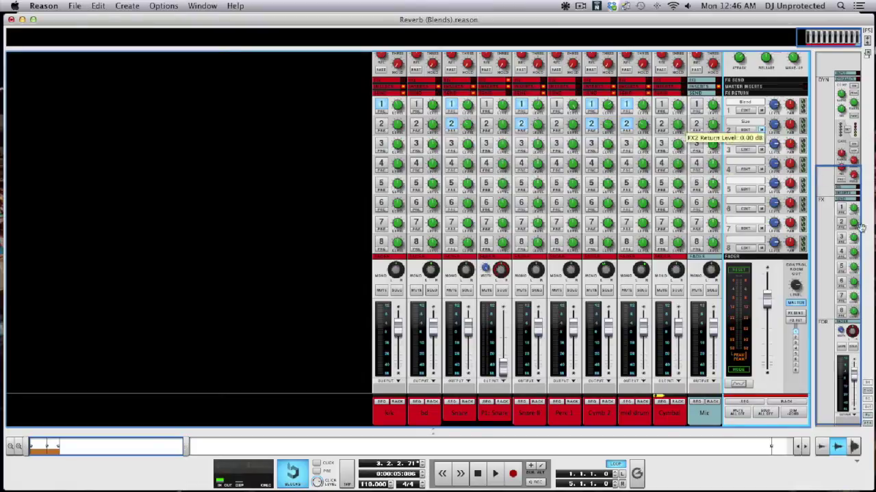
key("space")
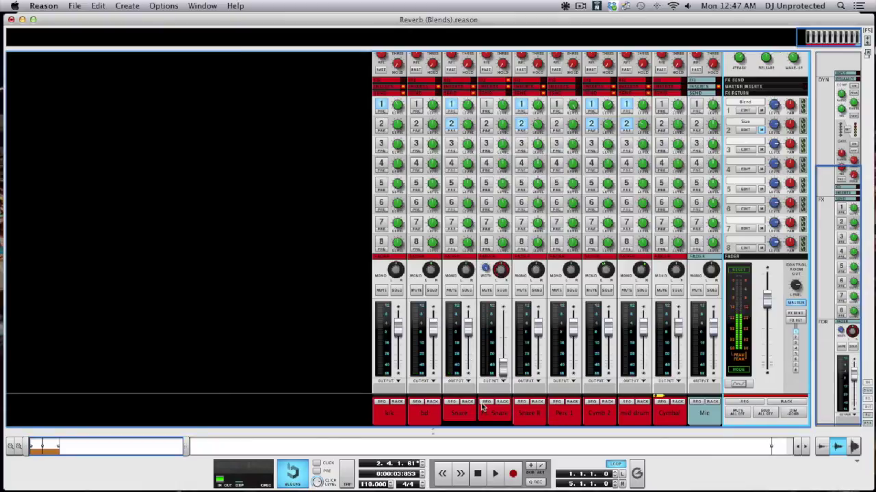
Switch to the rack with F6 and fold the P1 Snare RV7000 to reach the Blend Combinator's reverb
key("F6")
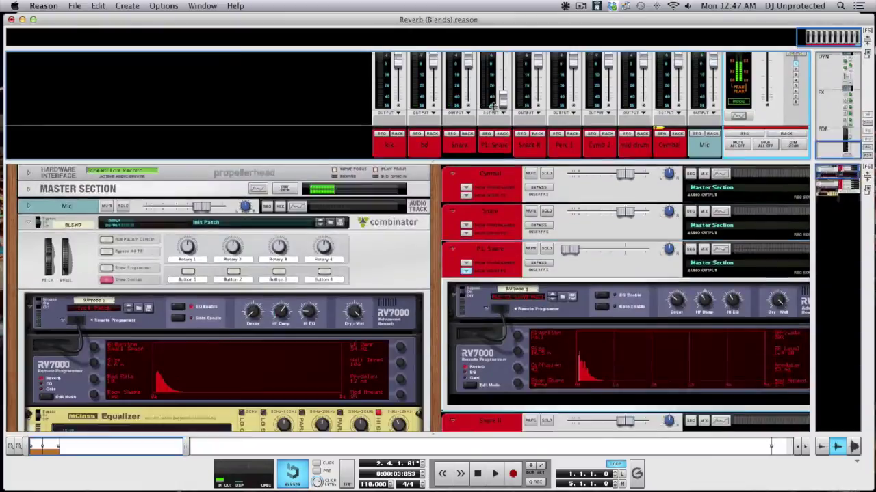
left_click(466, 155)
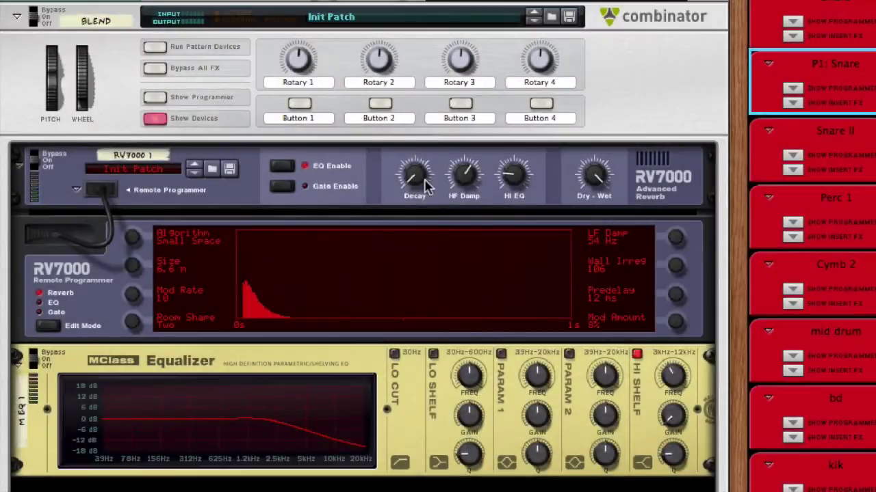
mouse_move(413, 182)
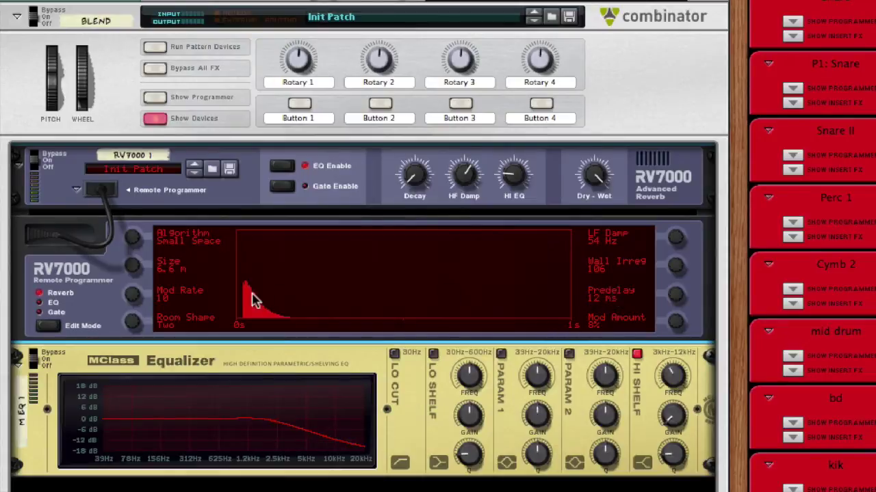
Show the EQ page of the Blend RV7000's Remote Programmer
left_click(50, 329)
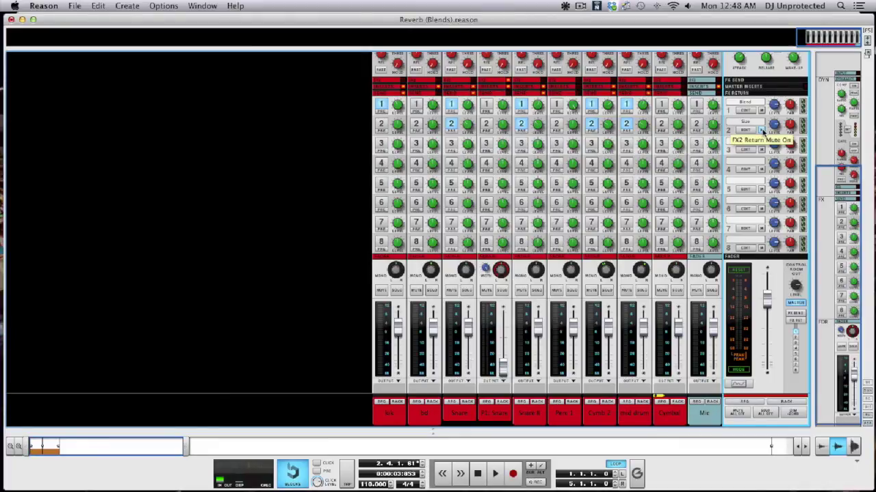
Play the drum mix briefly, stop, then restart playback from the song start
key("space")
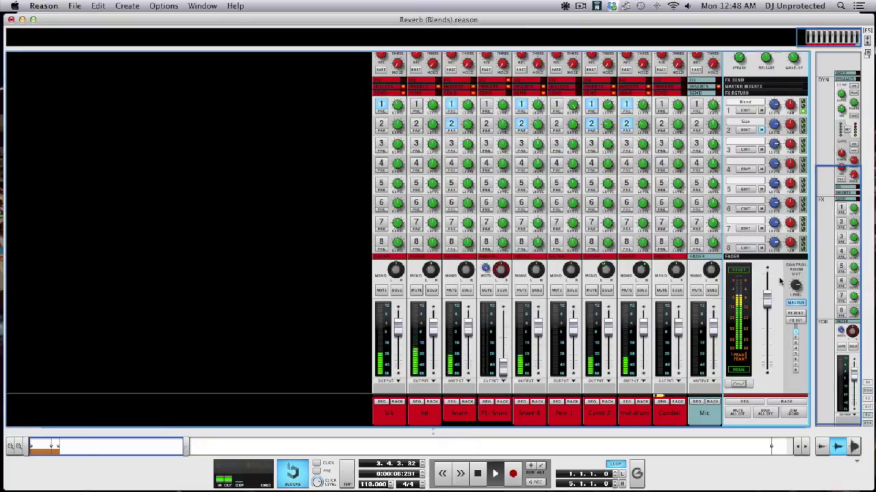
key("space")
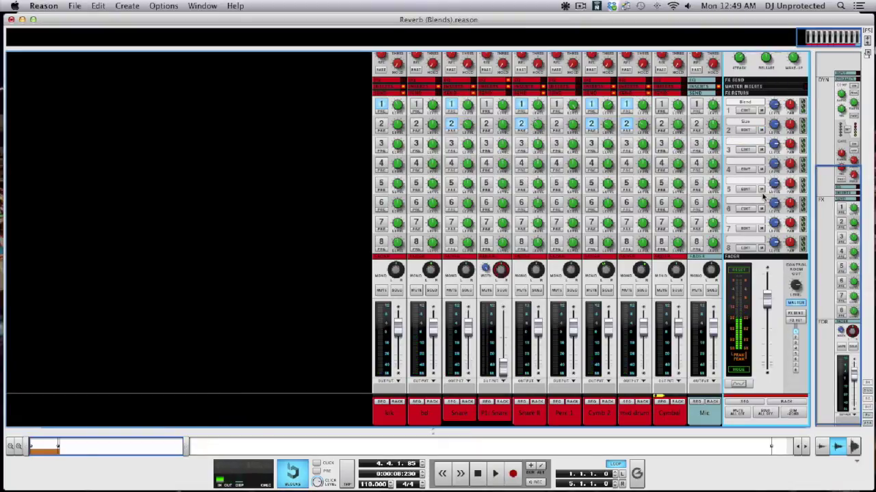
key("space")
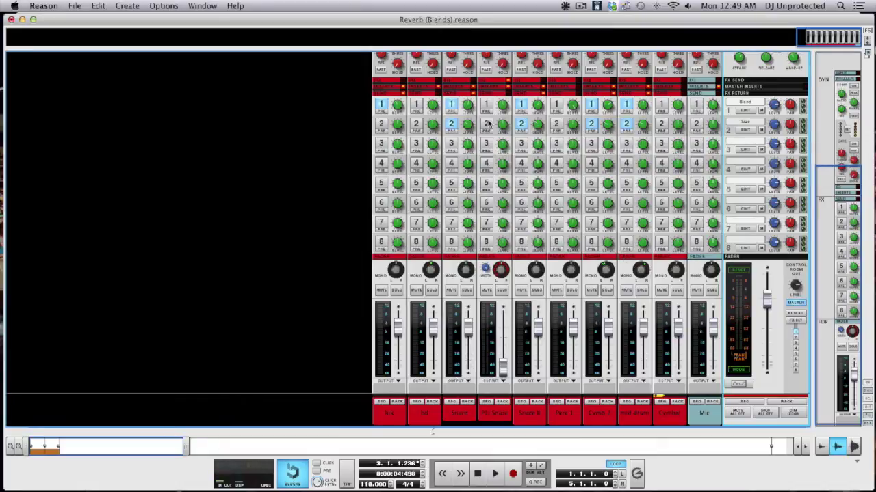
mouse_move(468, 127)
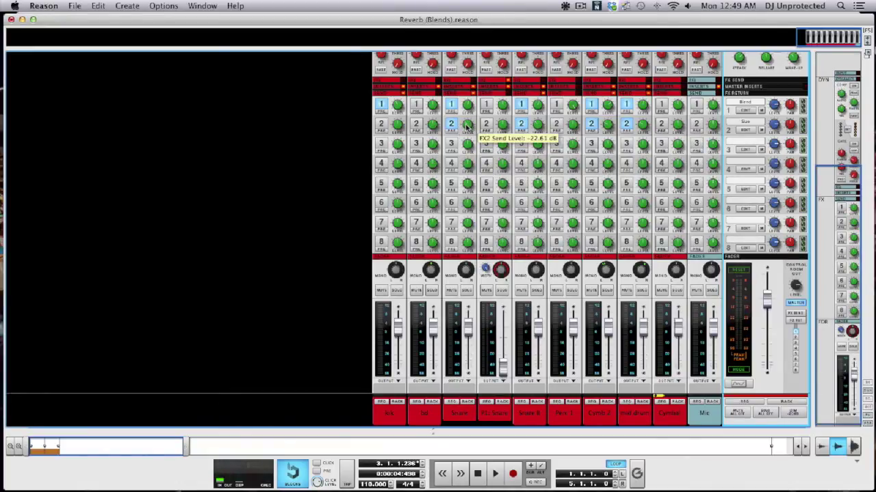
Raise the Snare channel's FX2 Size reverb send to -18.06 dB during playback, then stop
key("space")
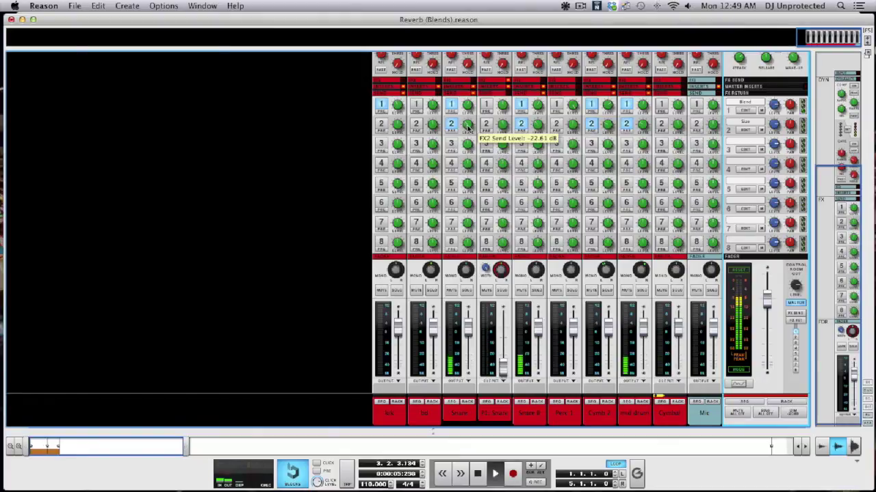
left_click_drag(468, 127, 469, 146)
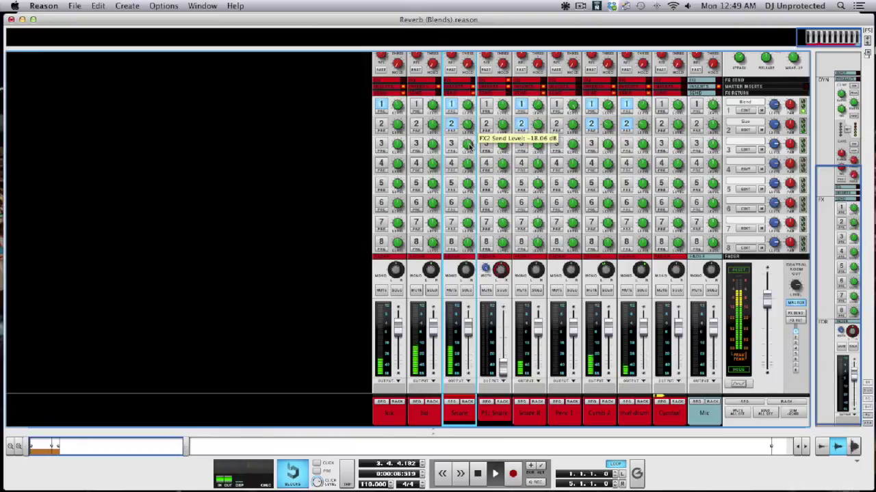
left_click(451, 125)
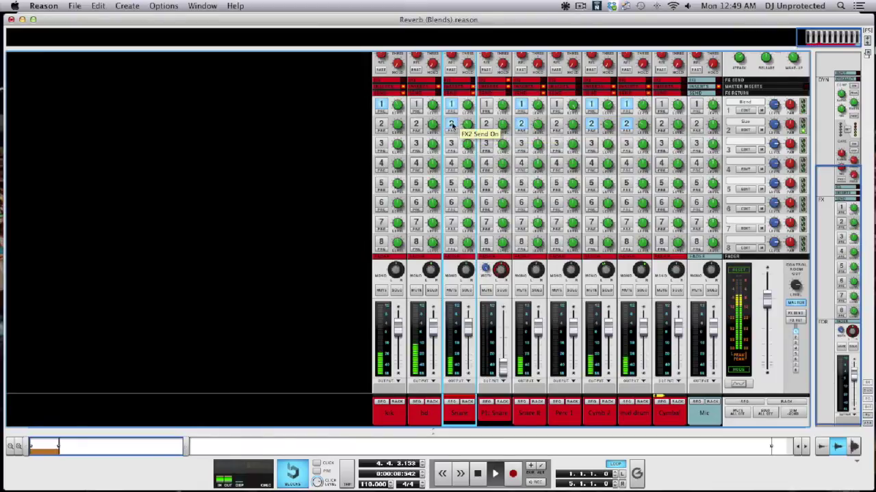
key("space")
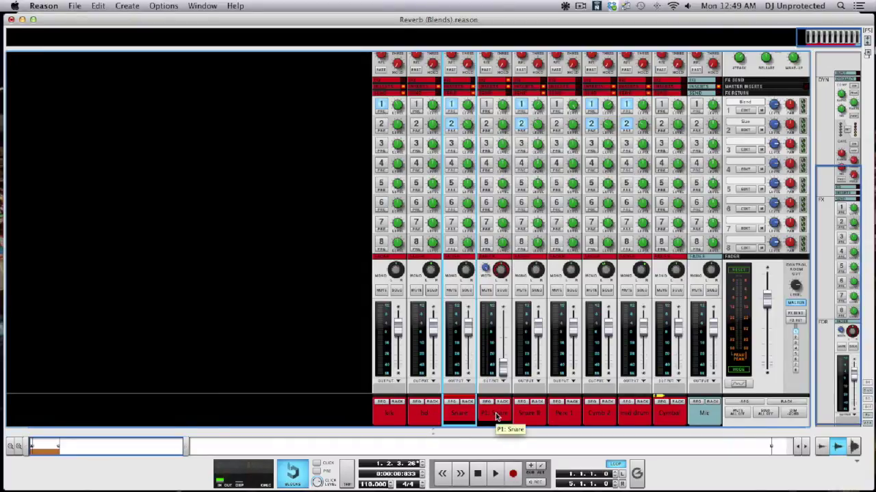
Solo the P1 Snare channel and start playback to hear it alone
scroll(516, 212, "up", 5)
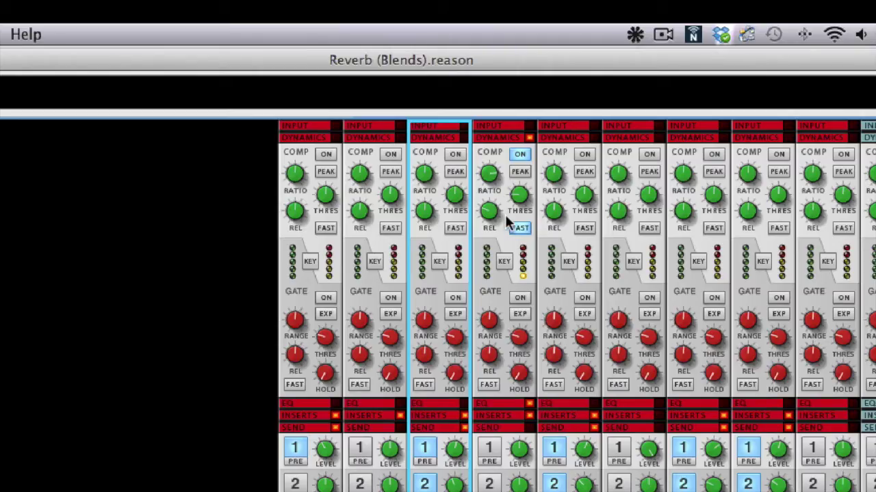
left_click(488, 174)
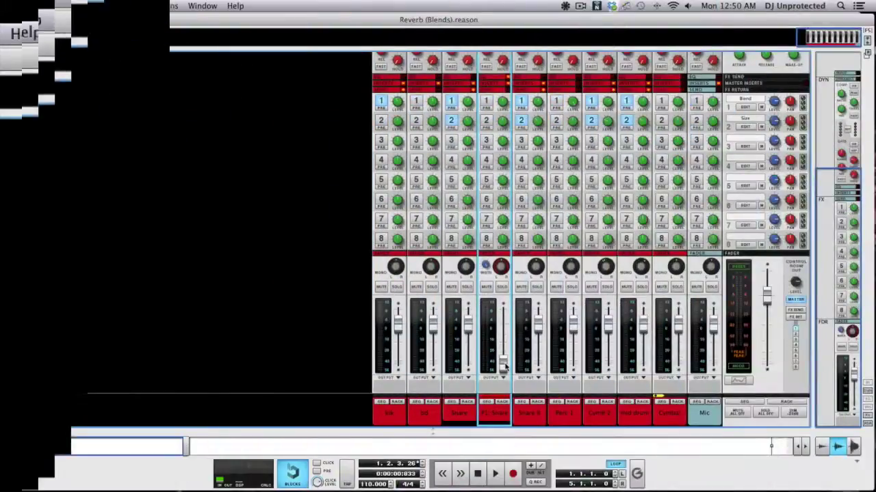
left_click(500, 287)
key("space")
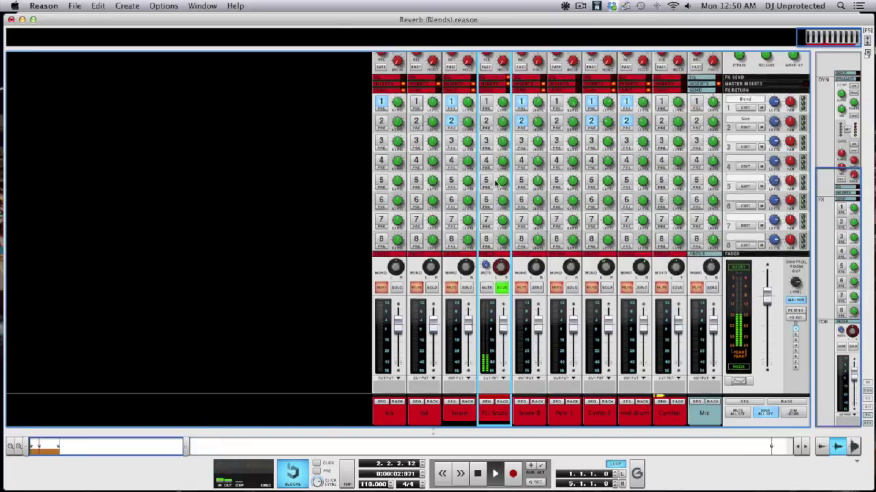
Stop playback and scroll down to the rack's Combinator RV7000 and track devices
scroll(611, 362, "up", 1)
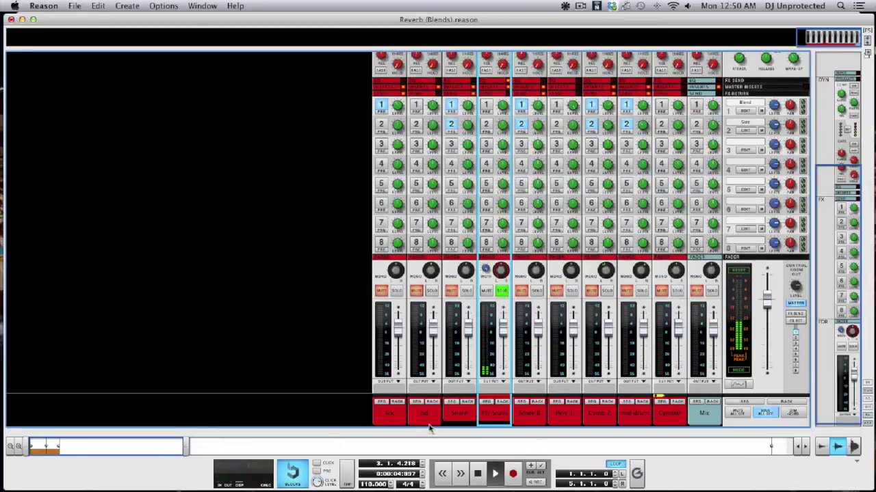
scroll(502, 189, "up", 5)
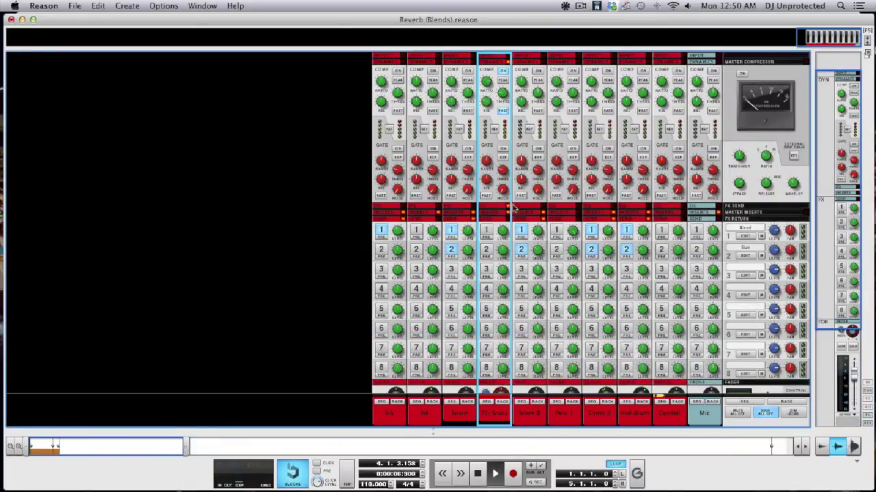
key("space")
scroll(501, 188, "down", 5)
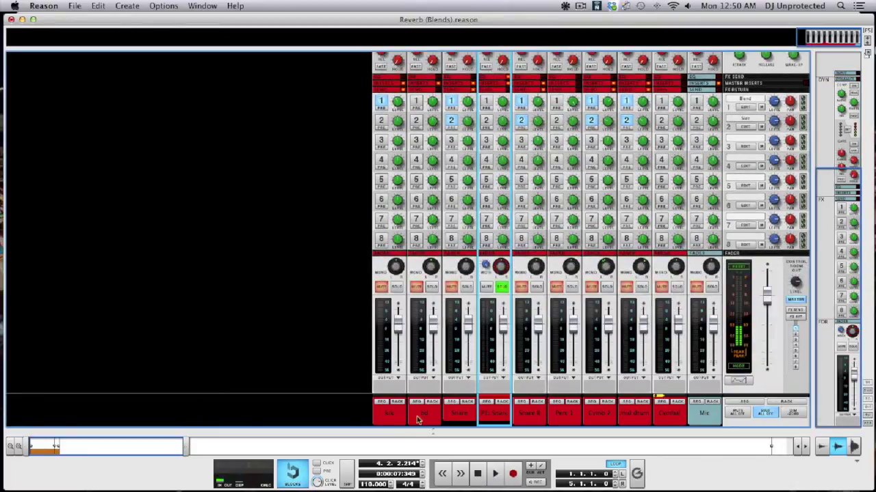
scroll(443, 408, "down", 8)
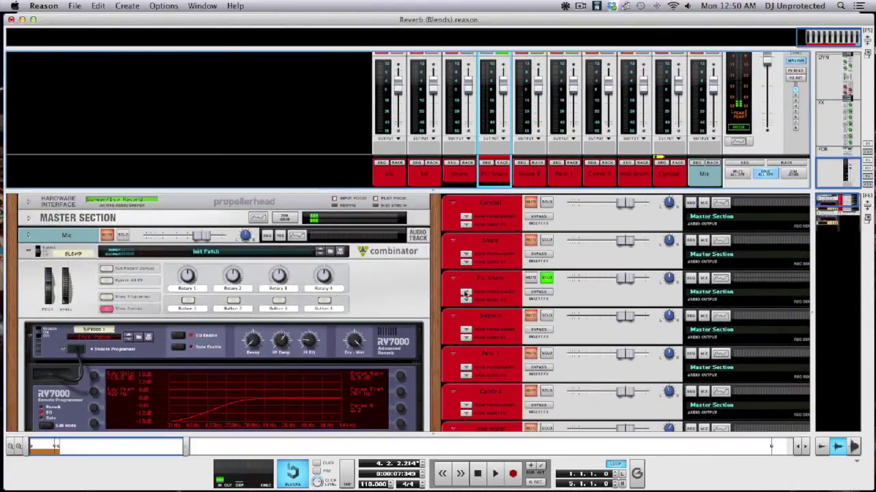
Show P1 Snare's insert FX and cycle its Long Hall RV7000 through EQ, Gate and Reverb pages
left_click(464, 294)
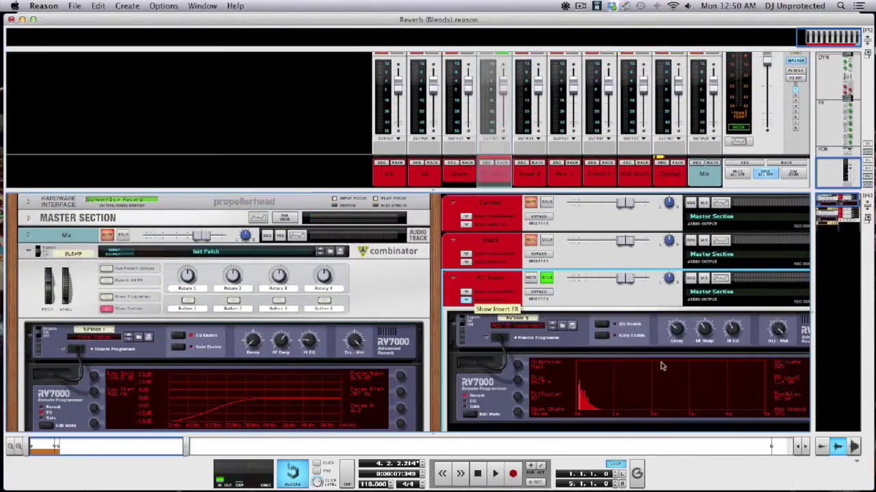
scroll(647, 362, "down", 2)
scroll(647, 362, "right", 2)
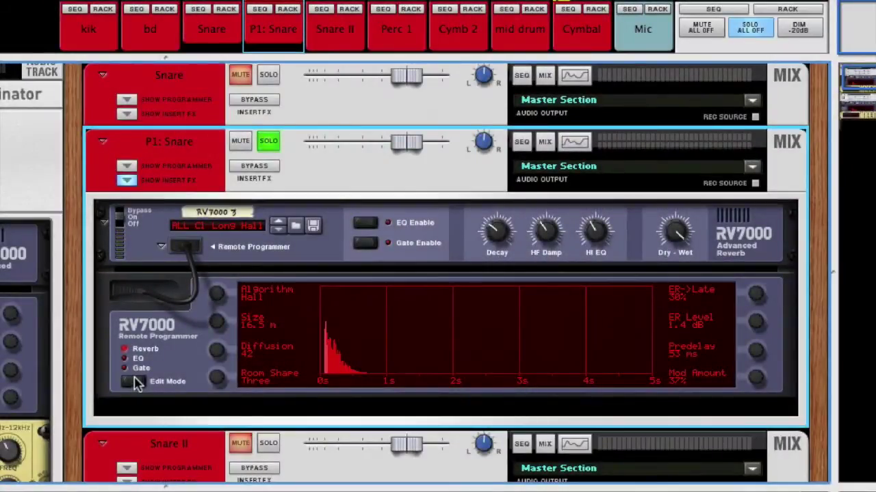
left_click(130, 382)
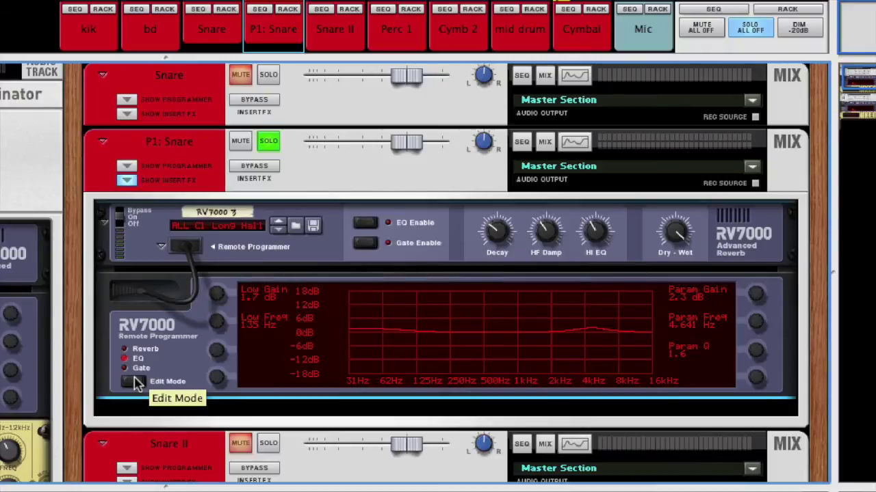
left_click(133, 382)
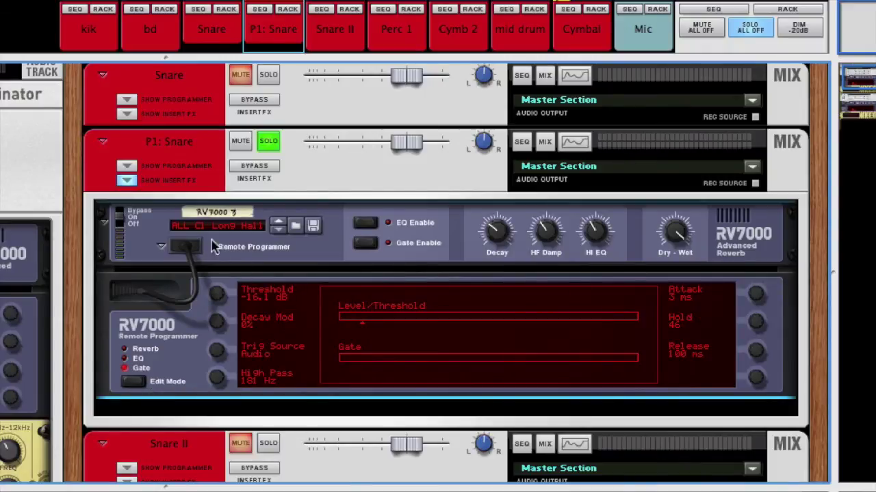
left_click(132, 351)
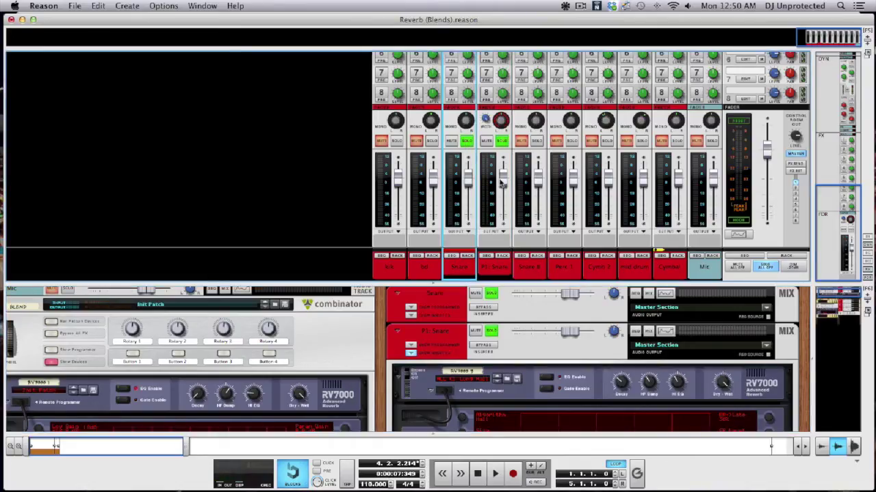
Play the soloed snares, stop, and unsolo both the P1: Snare and Snare channels
key("space")
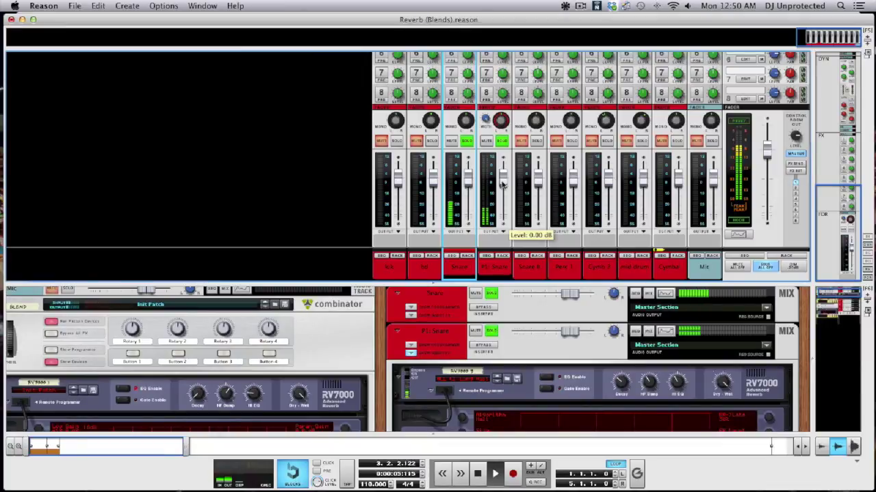
key("space")
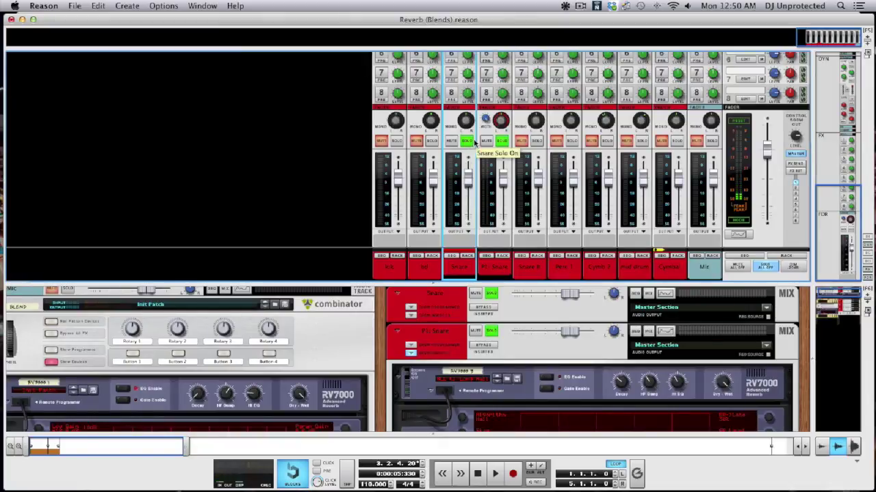
left_click(501, 141)
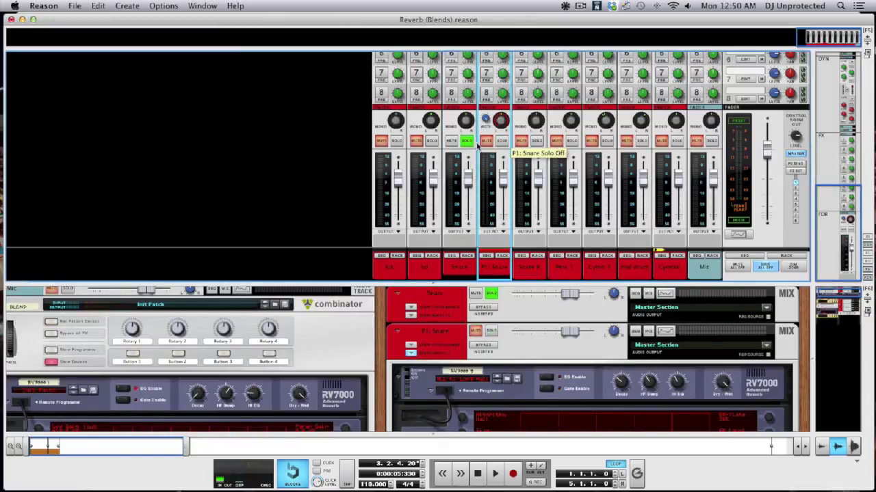
left_click(466, 142)
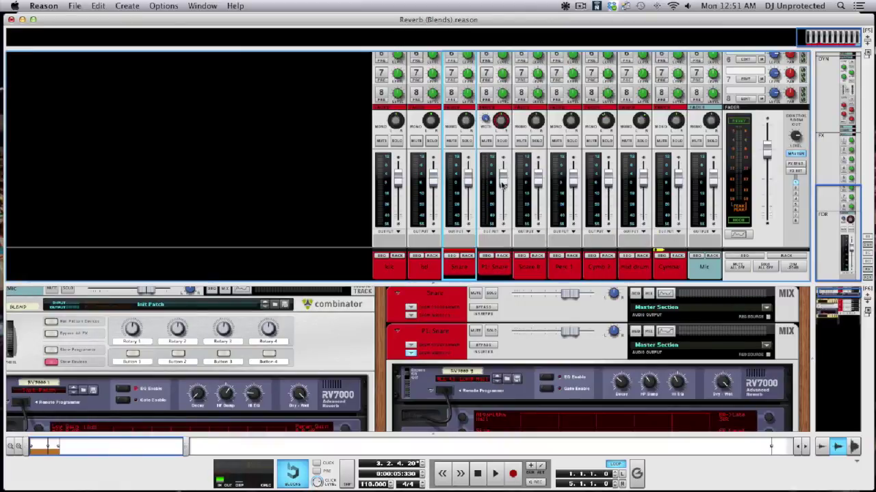
Pull the P1: Snare fader to -∞, play the drums, then raise it toward -20.8 dB
left_click_drag(503, 185, 503, 244)
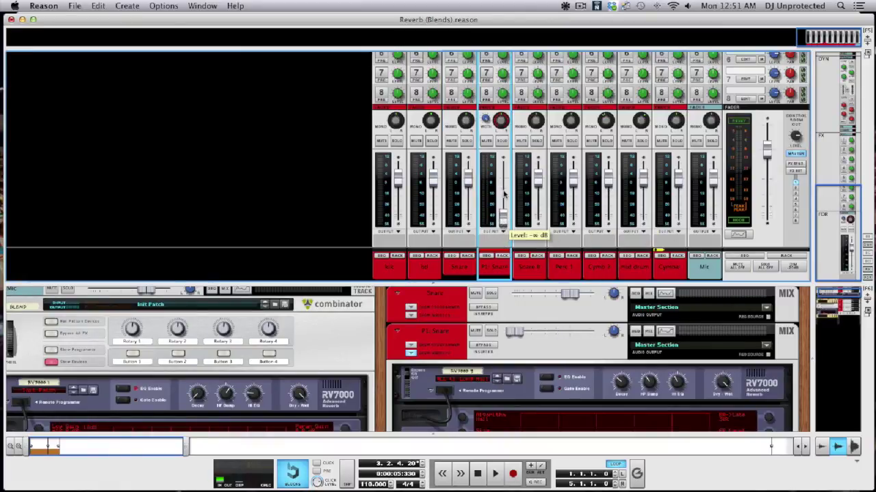
key("space")
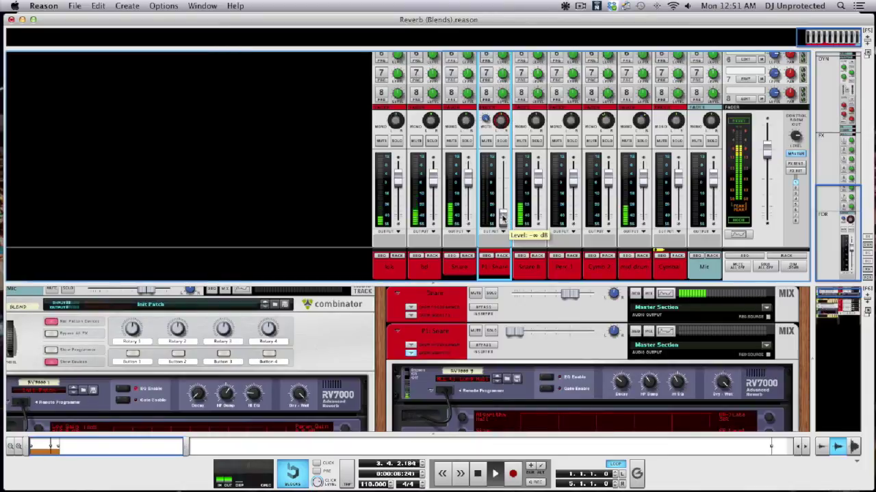
left_click_drag(503, 219, 504, 194)
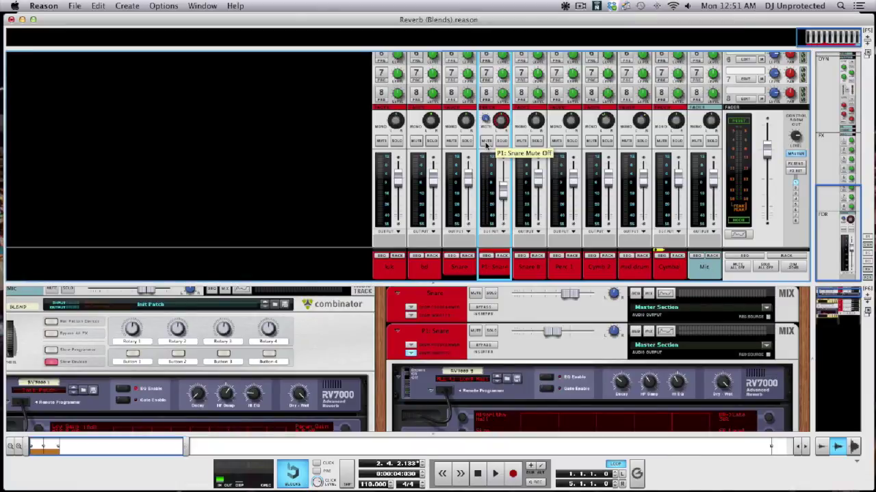
Play the drums, muting then unmuting the P1: Snare parallel channel to compare
key("space")
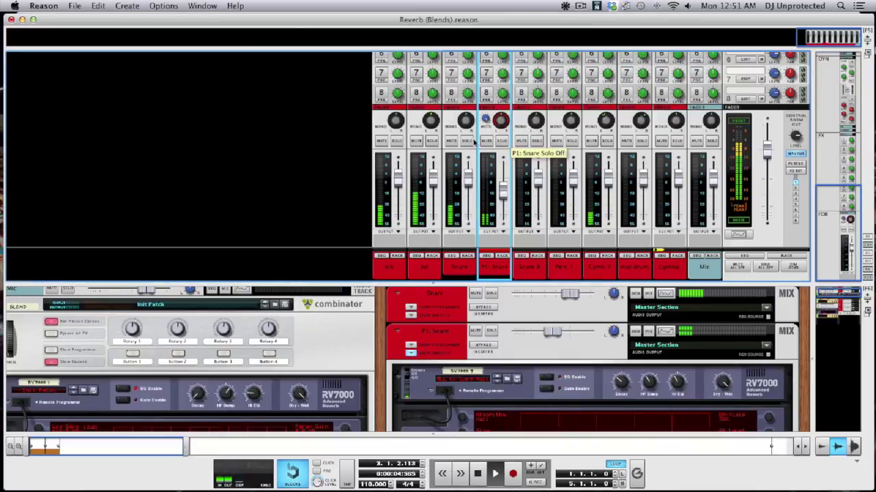
left_click(486, 141)
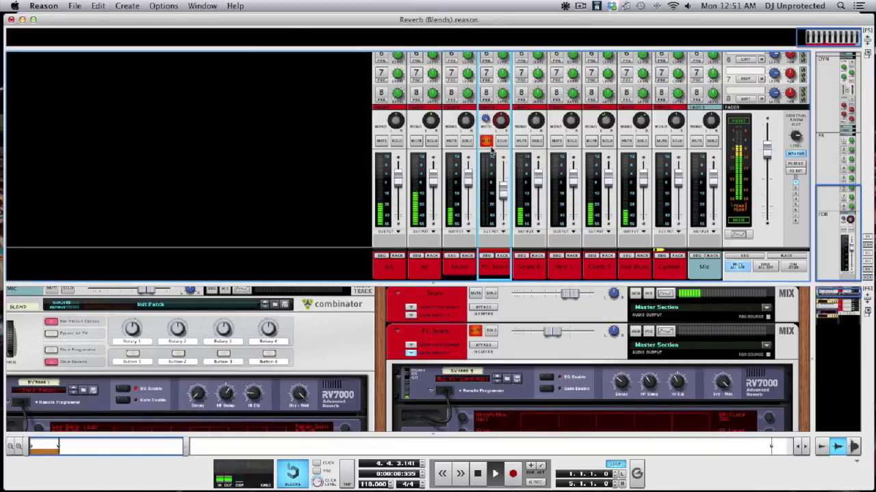
left_click(486, 141)
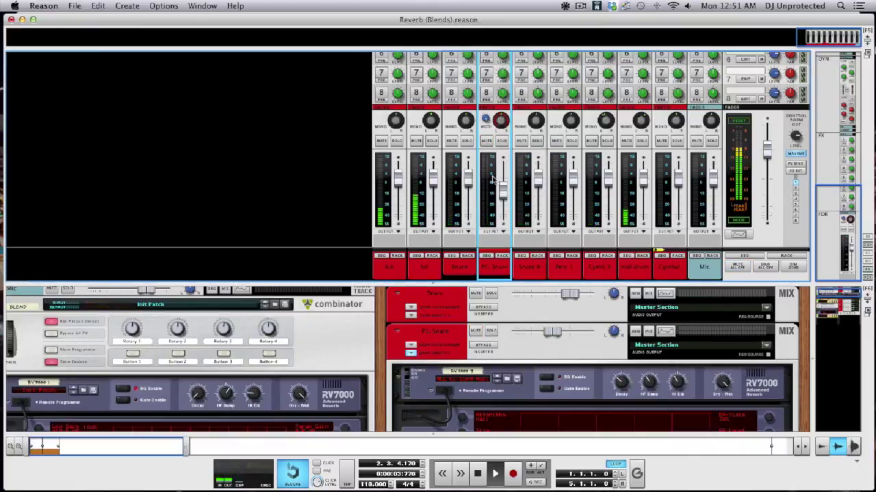
Collapse the mixer and show the Blend RV7000's Small Space reverb: 6.6 m size, 12 ms predelay
scroll(229, 350, "left", 3)
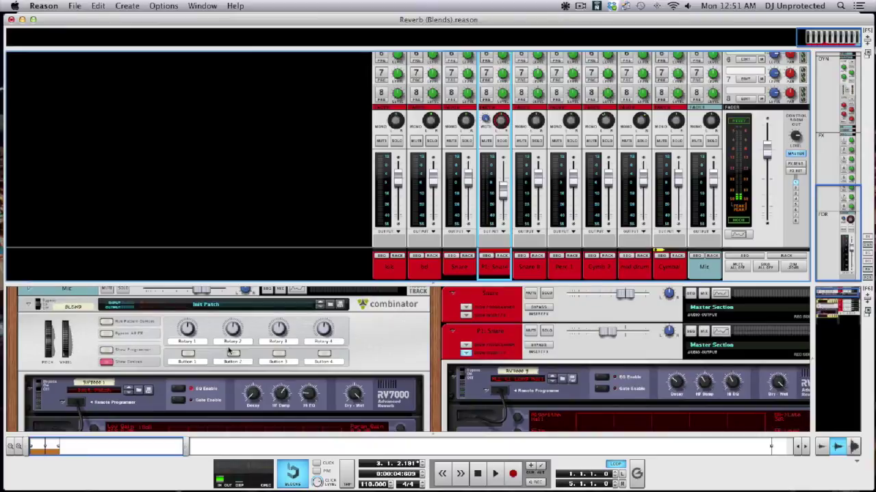
left_click_drag(260, 283, 260, 51)
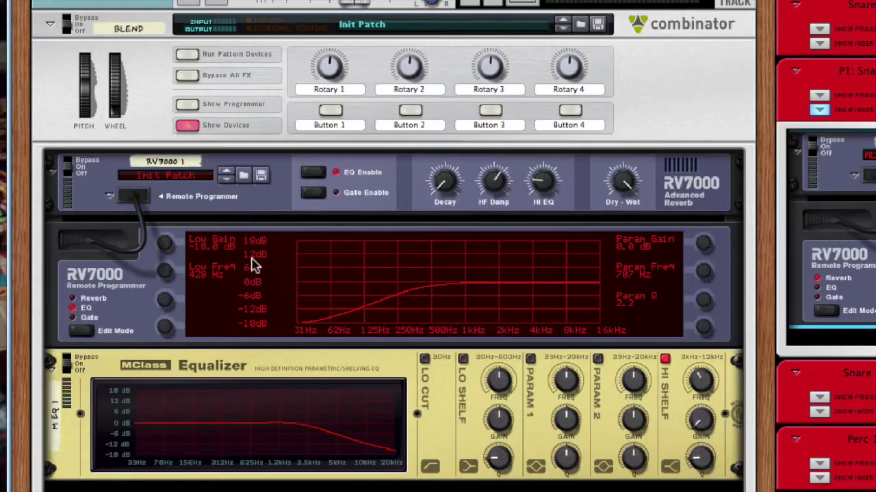
left_click(85, 298)
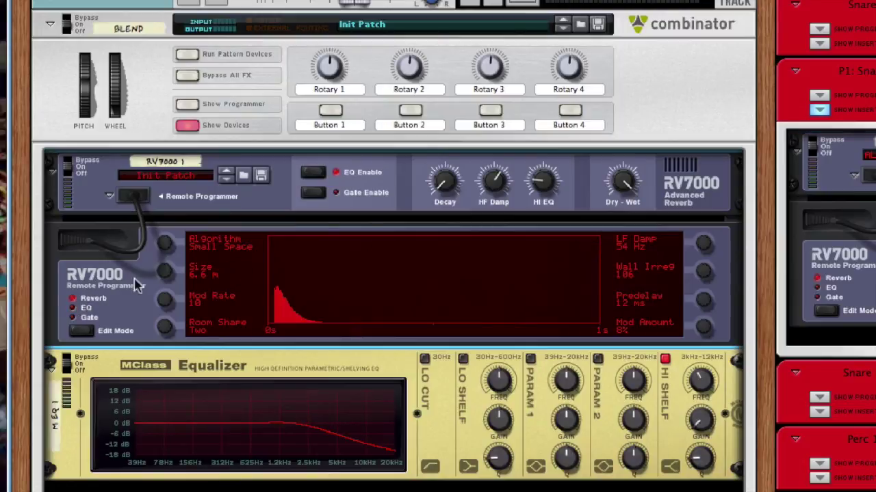